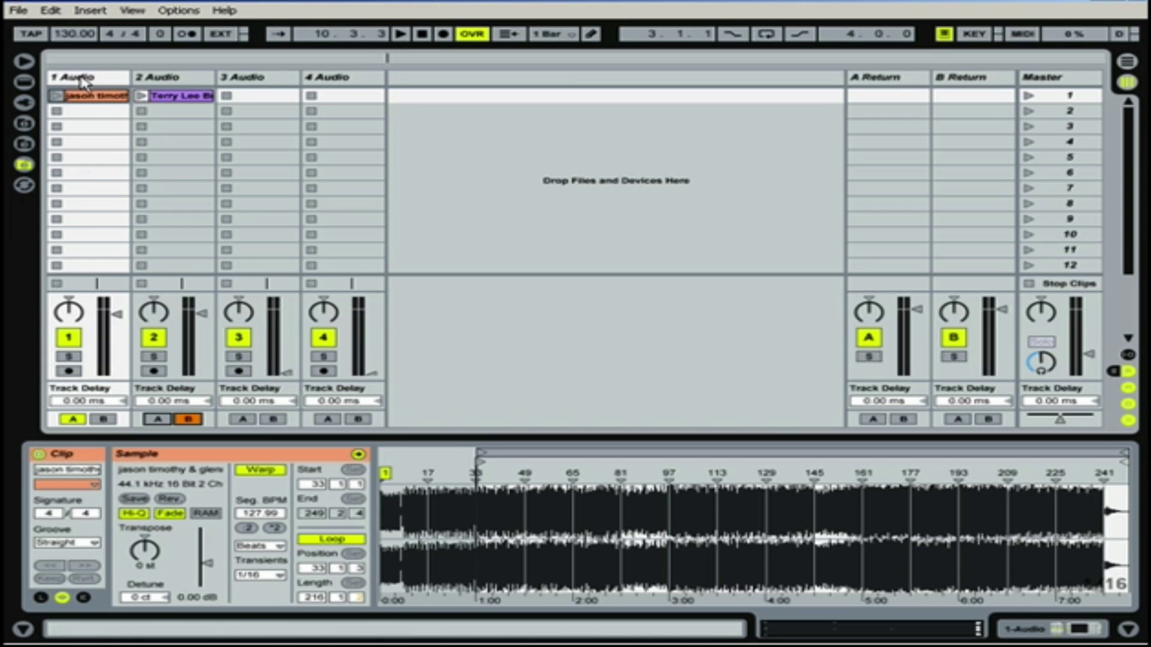
Inspect the EQ Three and Phaser chains on tracks 1 and 2, ending on track 1.
click(81, 81)
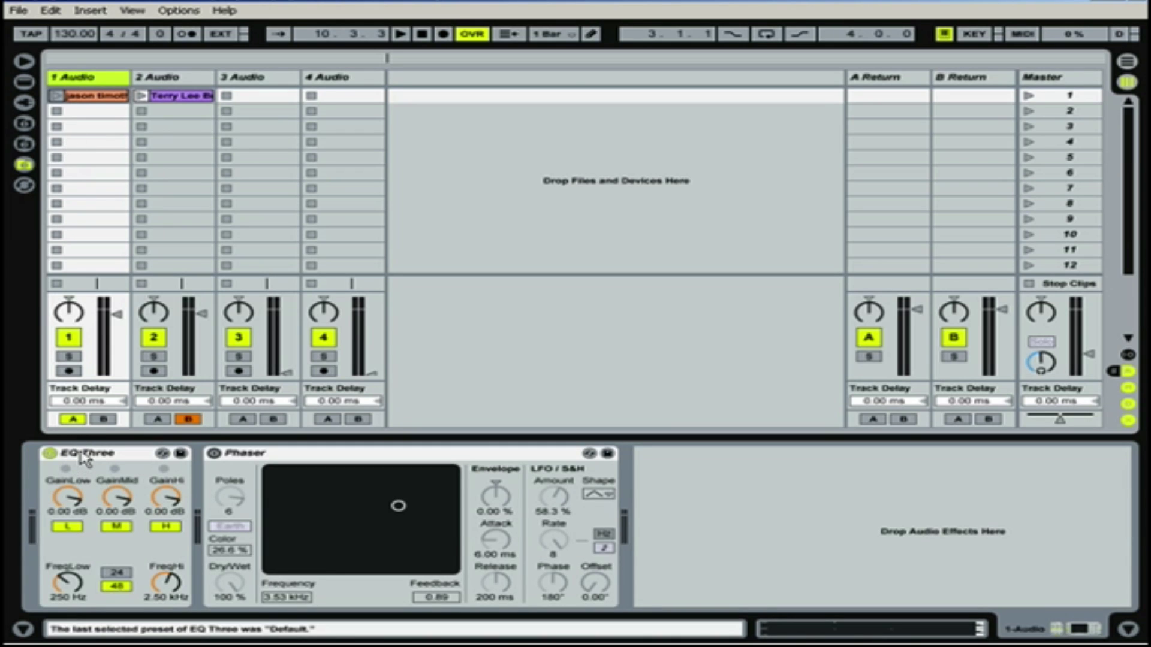
click(262, 457)
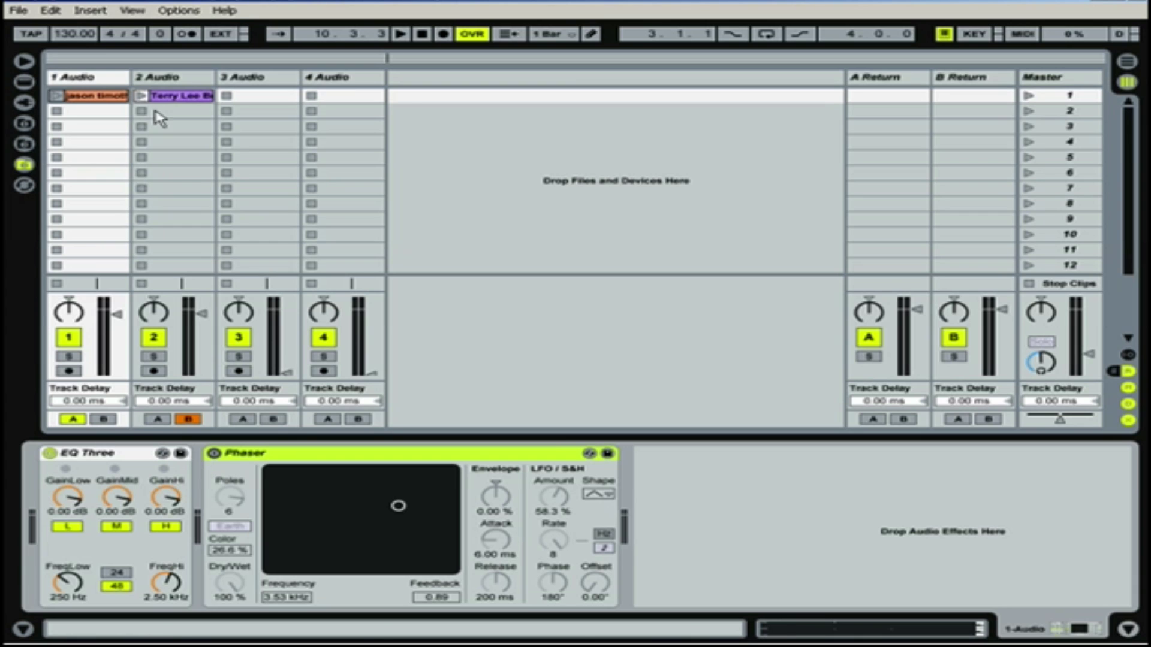
click(171, 80)
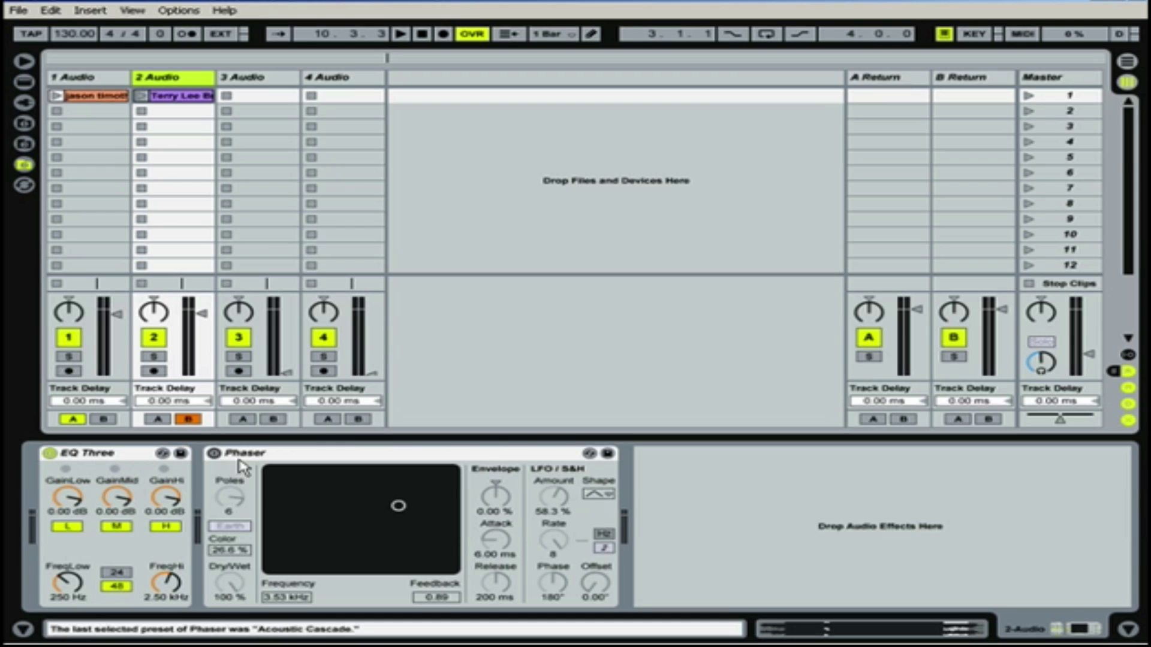
click(103, 81)
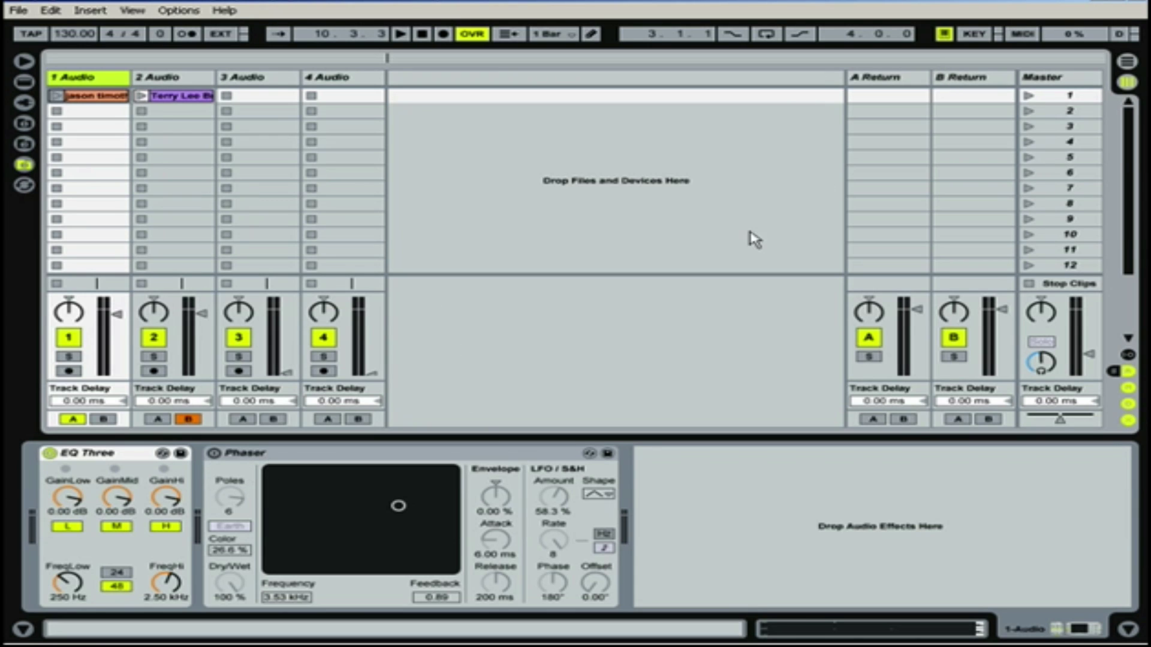
MIDI-map track 1's EQ Three GainLow, GainMid and GainHi, then enter Key Map with the Phaser selected.
click(1023, 34)
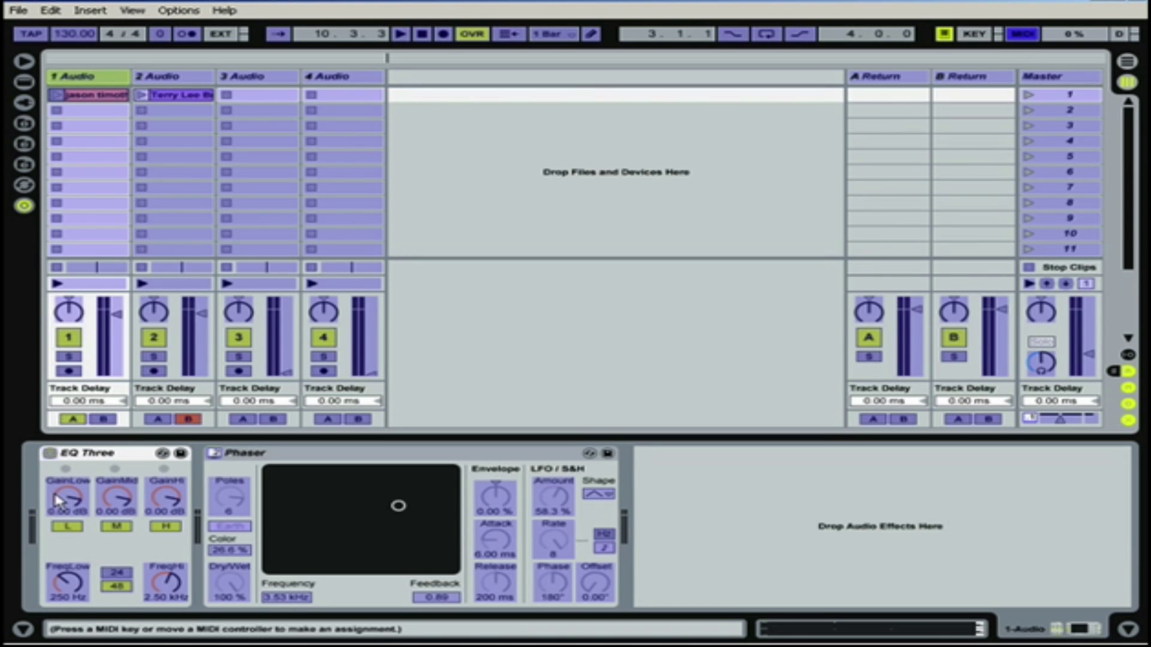
click(66, 499)
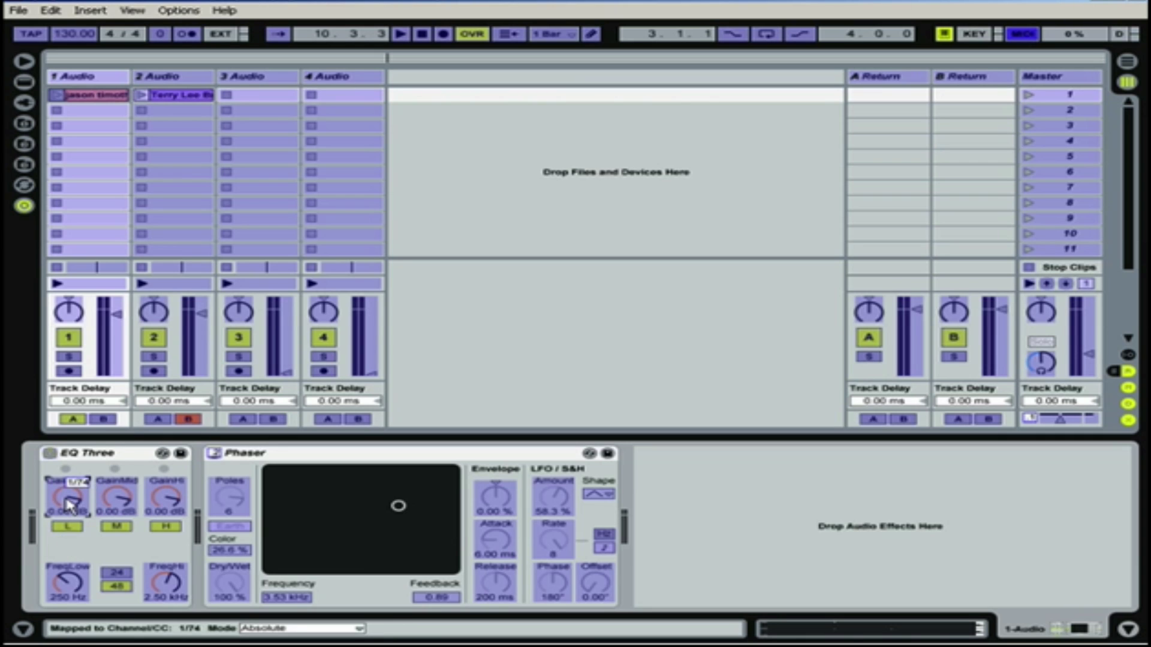
click(118, 500)
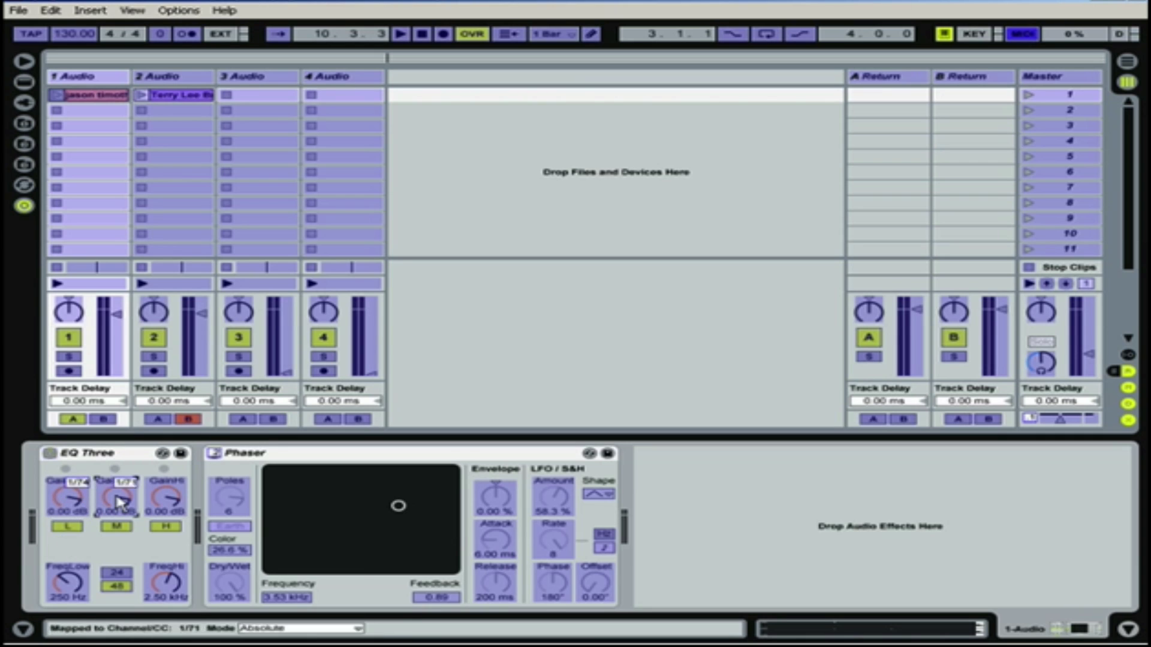
click(168, 499)
click(974, 34)
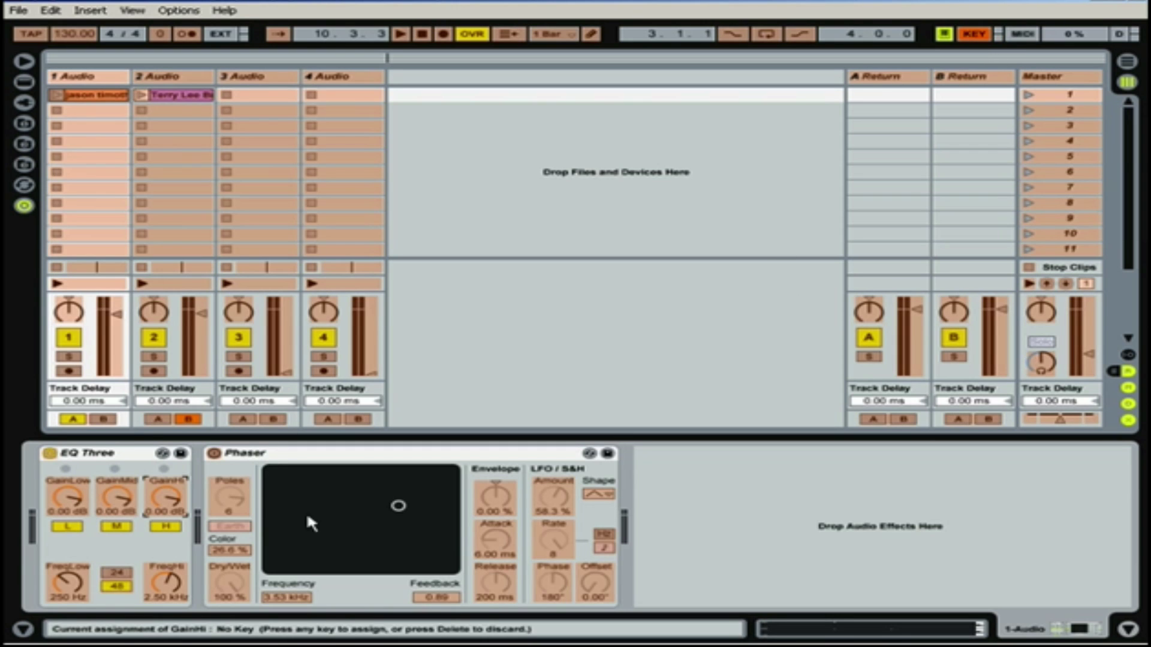
click(217, 456)
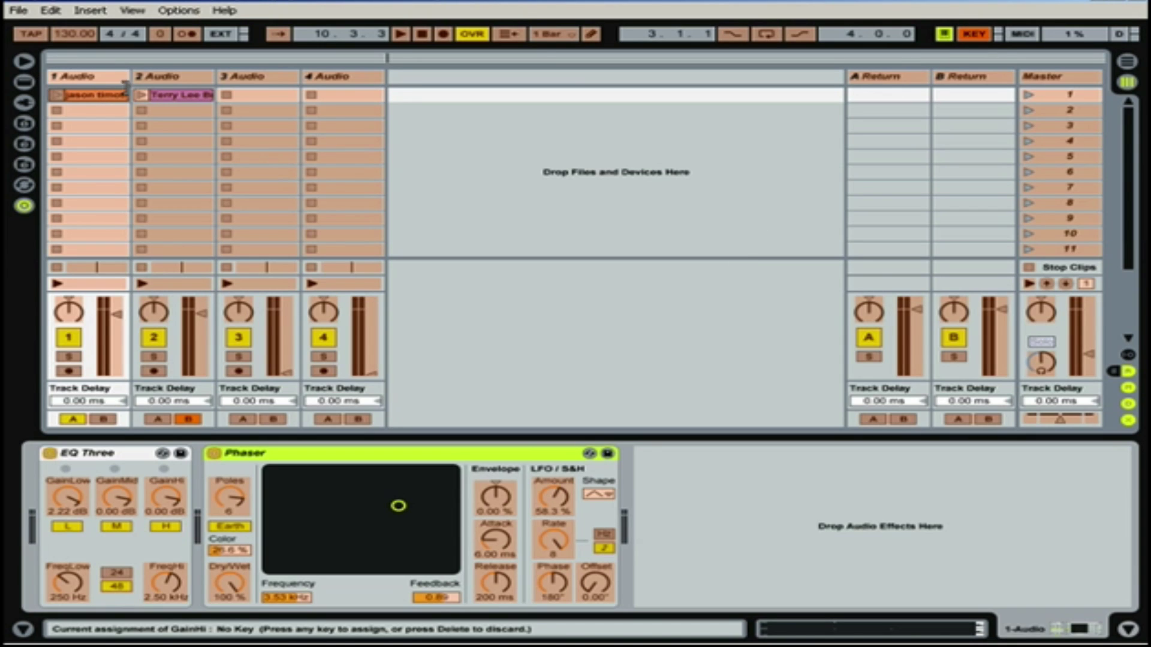
MIDI-map track 2's EQ Three low, mid and high gains plus the master crossfader, then exit MIDI Map.
click(162, 78)
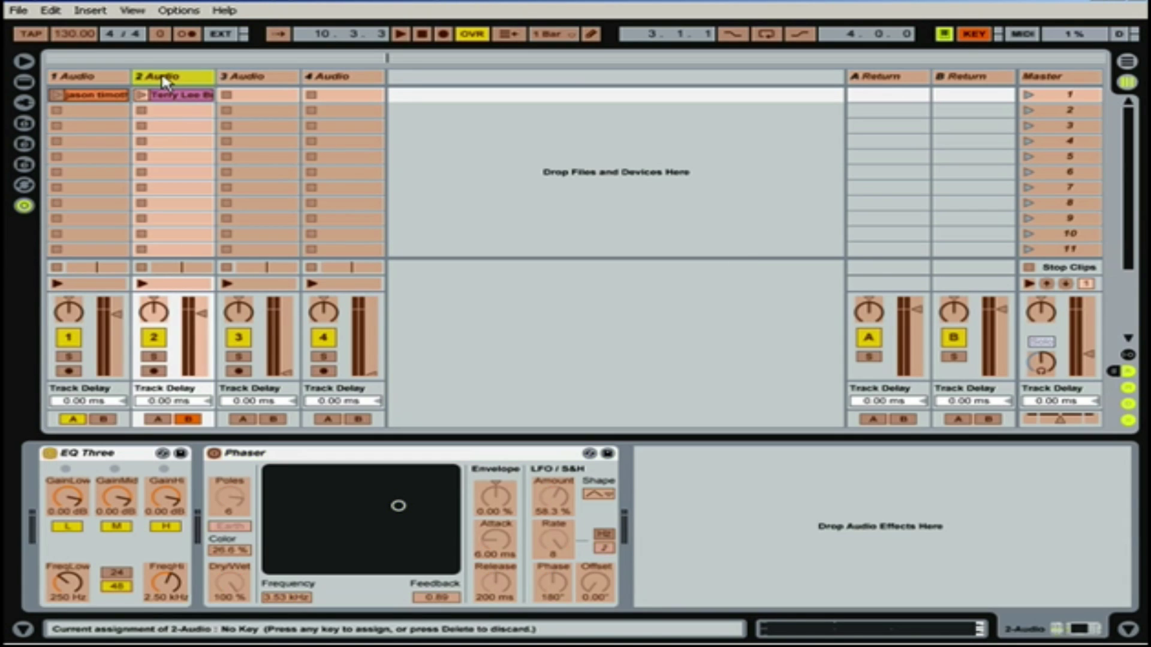
click(259, 457)
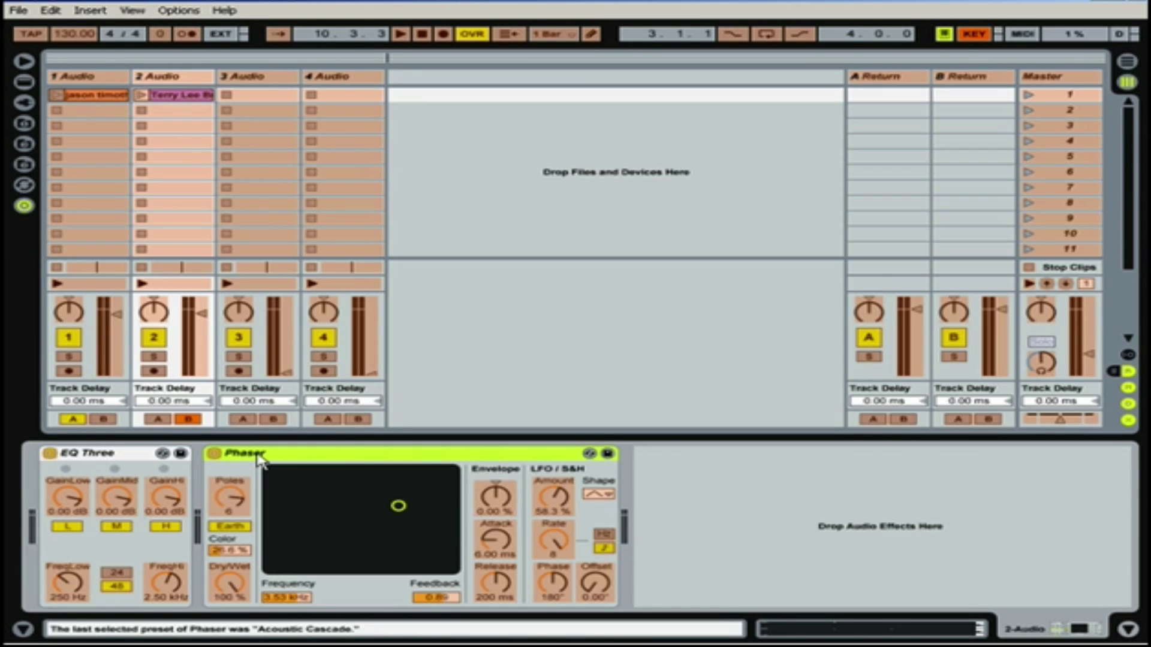
click(1024, 36)
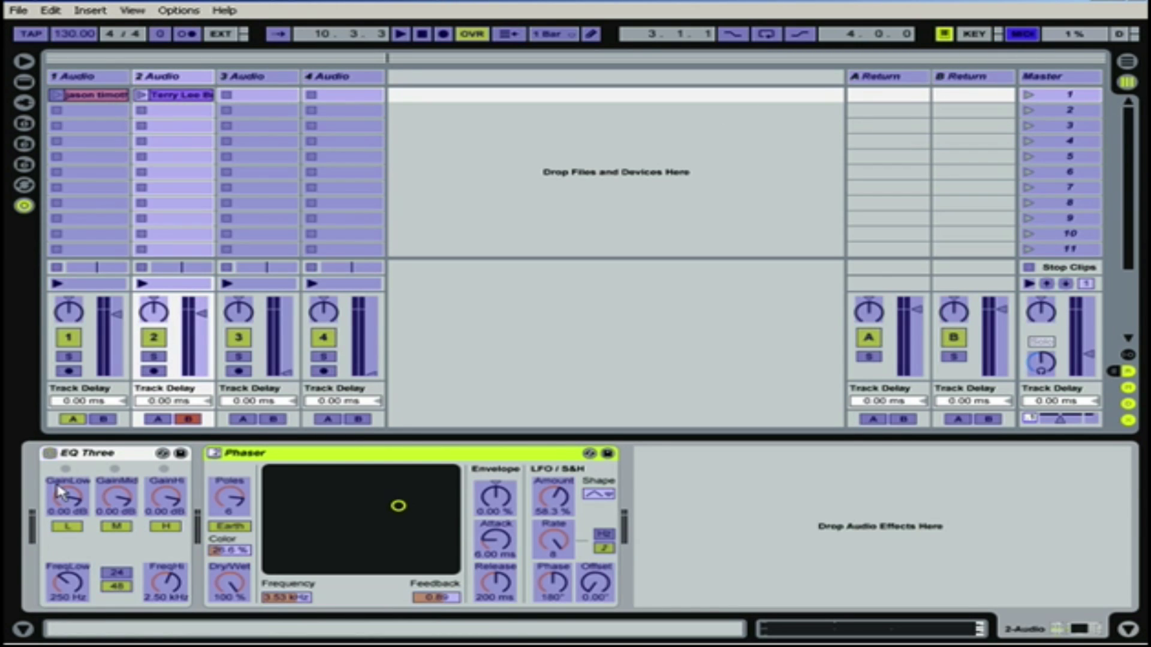
click(71, 505)
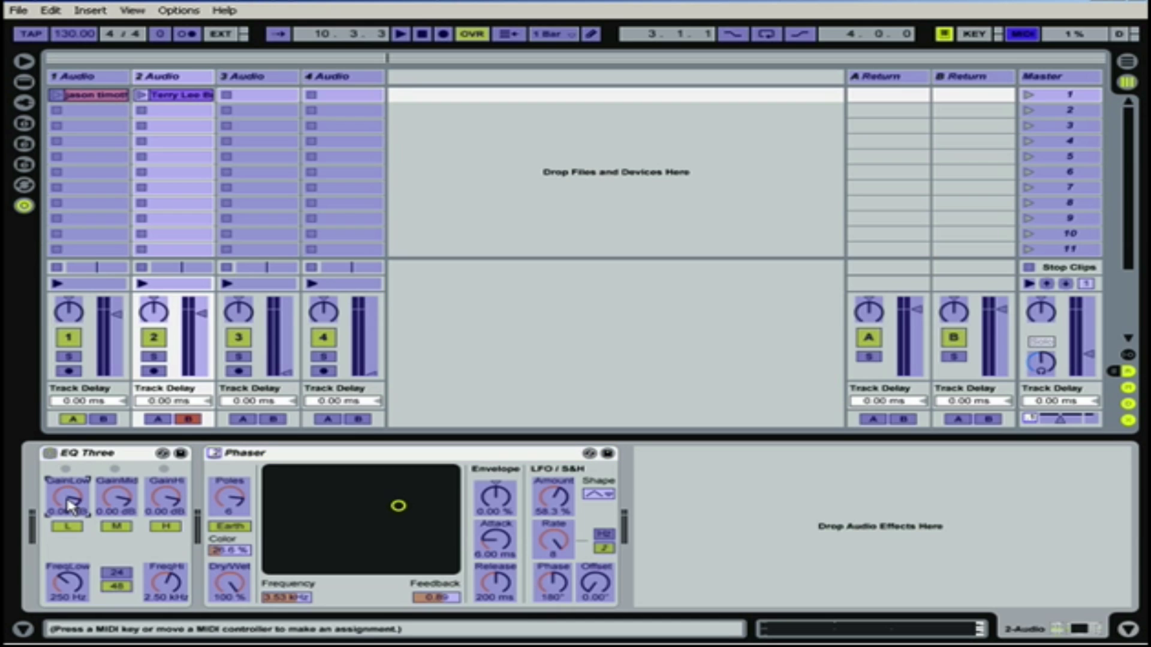
click(111, 503)
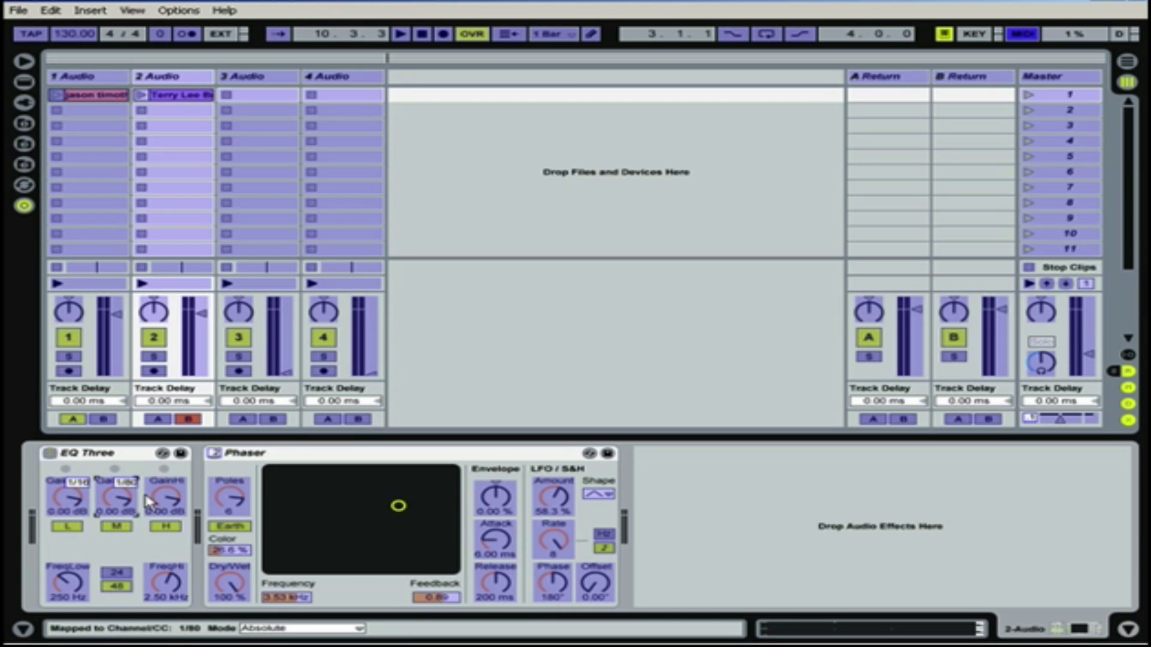
click(165, 501)
click(1061, 423)
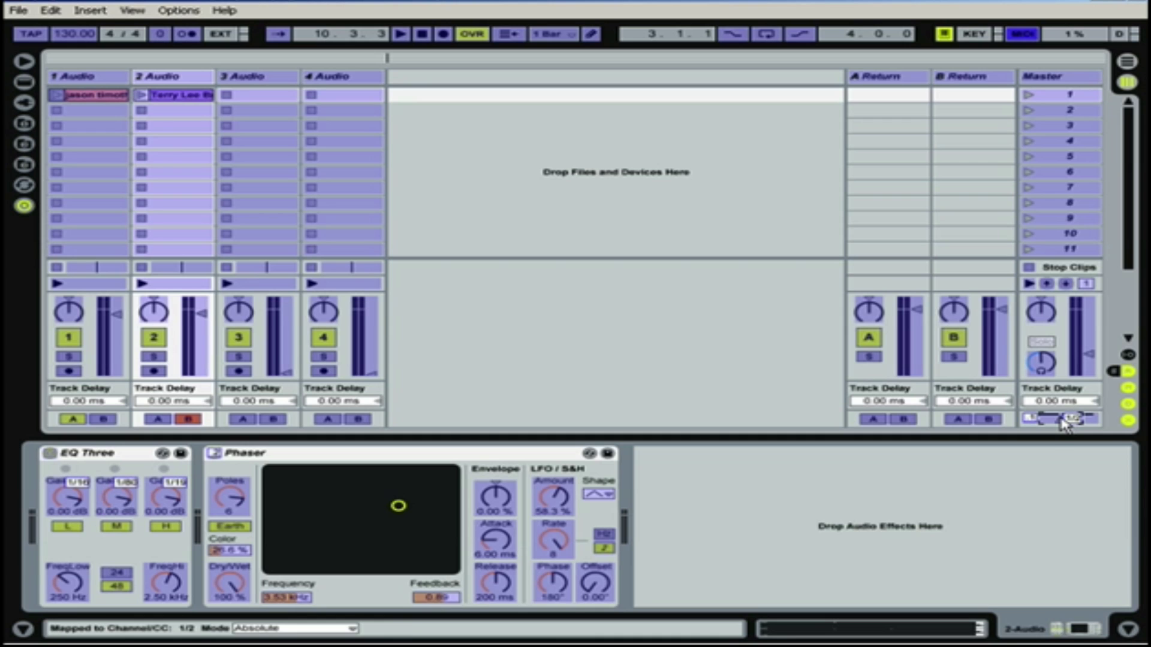
click(1022, 36)
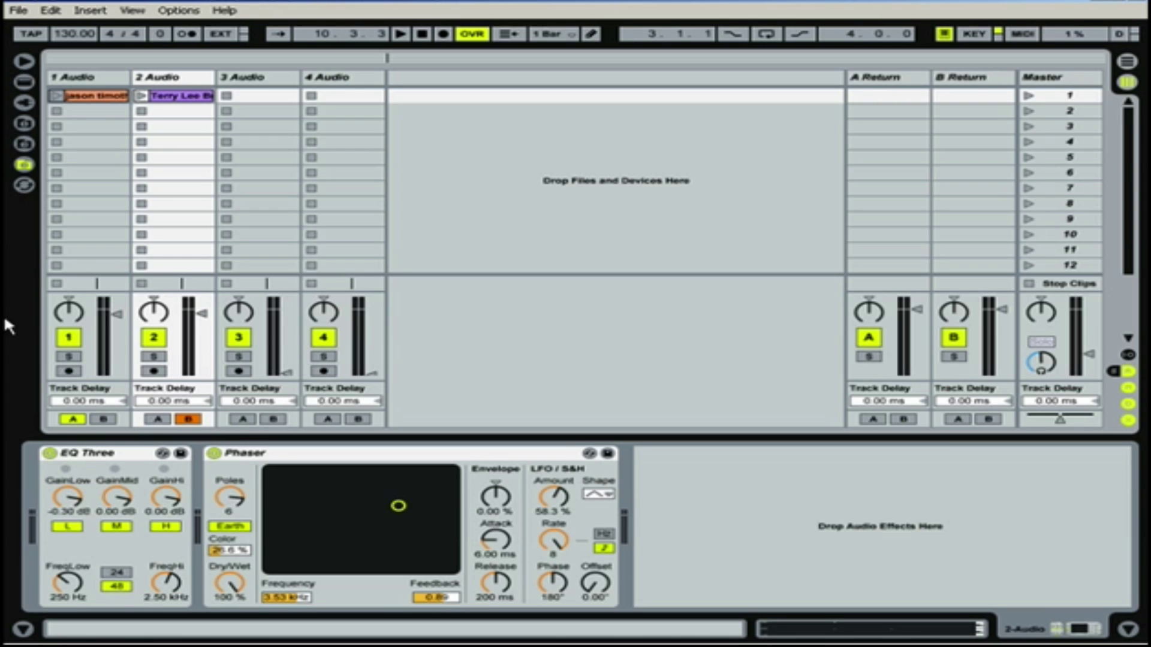
Select the 1 Audio track to show its EQ Three and Phaser devices.
click(86, 83)
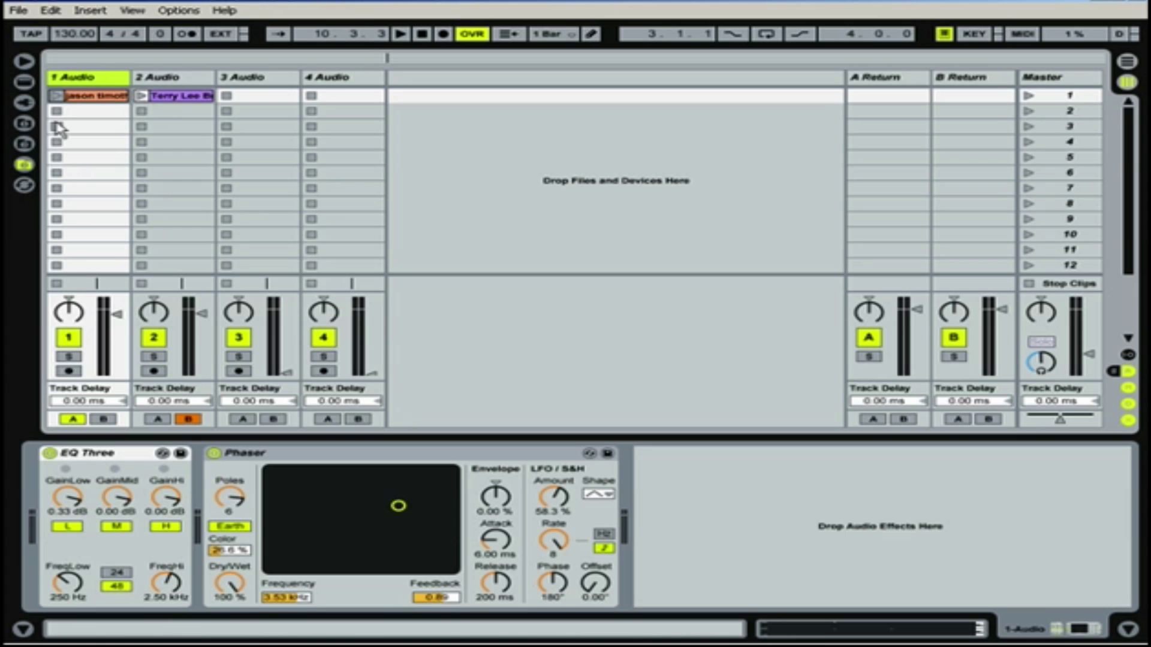
Set track 2 to -13.1 dB, launch track 1's clip, adjust its volume, and switch the Phaser off with key 0.
drag(120, 320, 117, 334)
drag(202, 315, 203, 335)
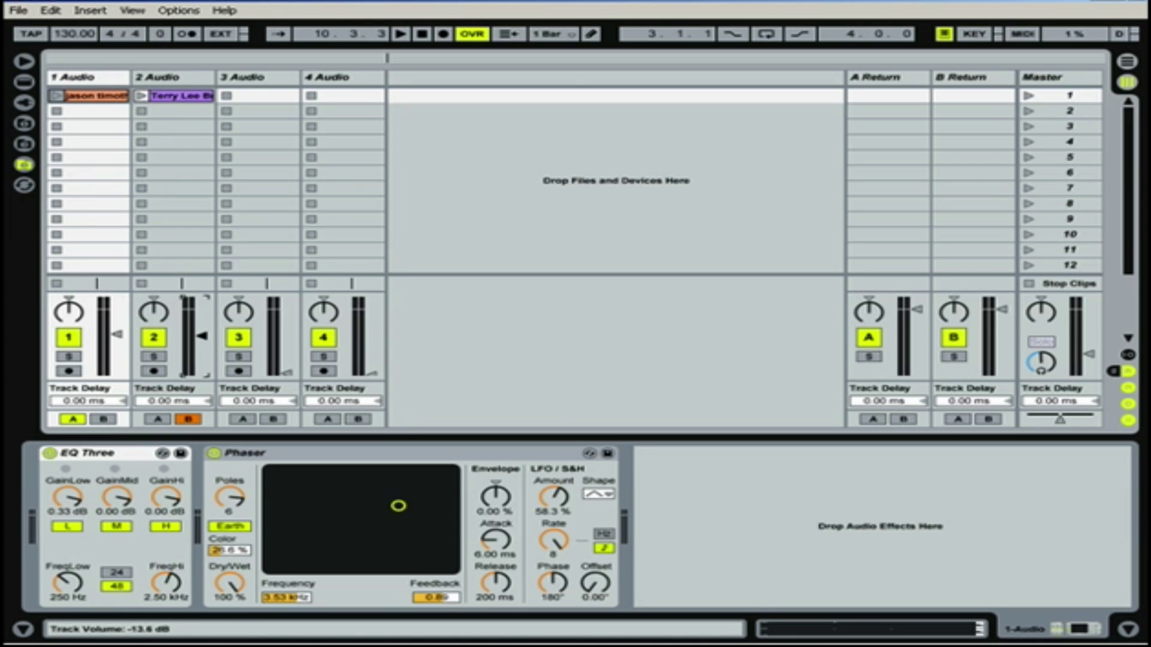
click(56, 96)
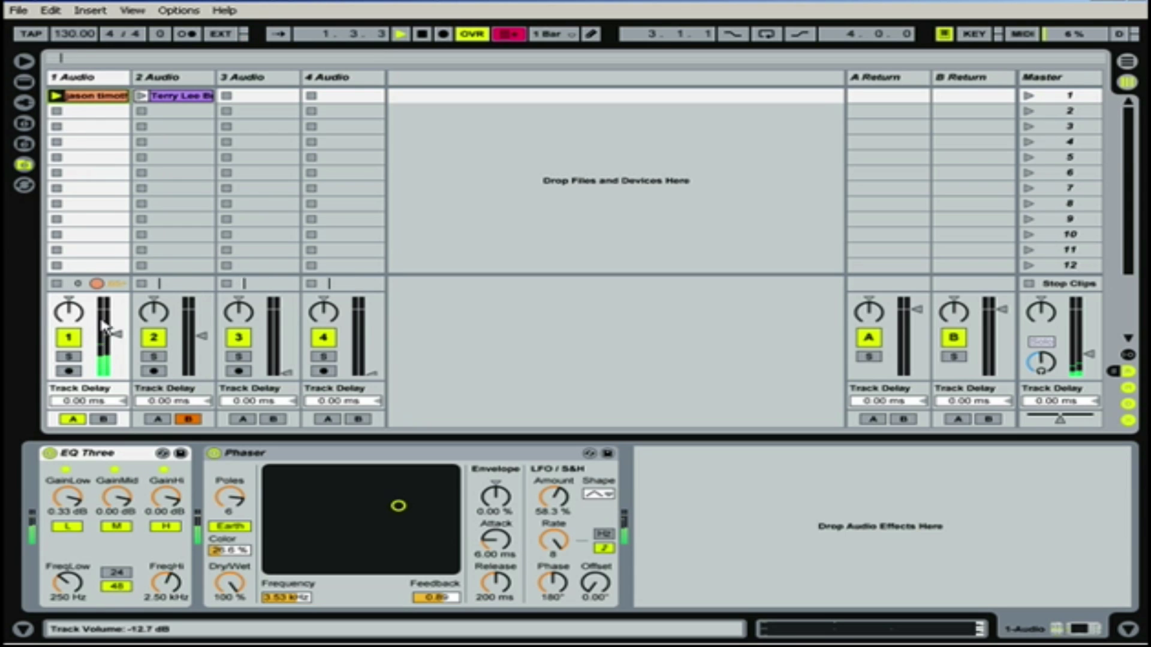
drag(123, 340, 123, 332)
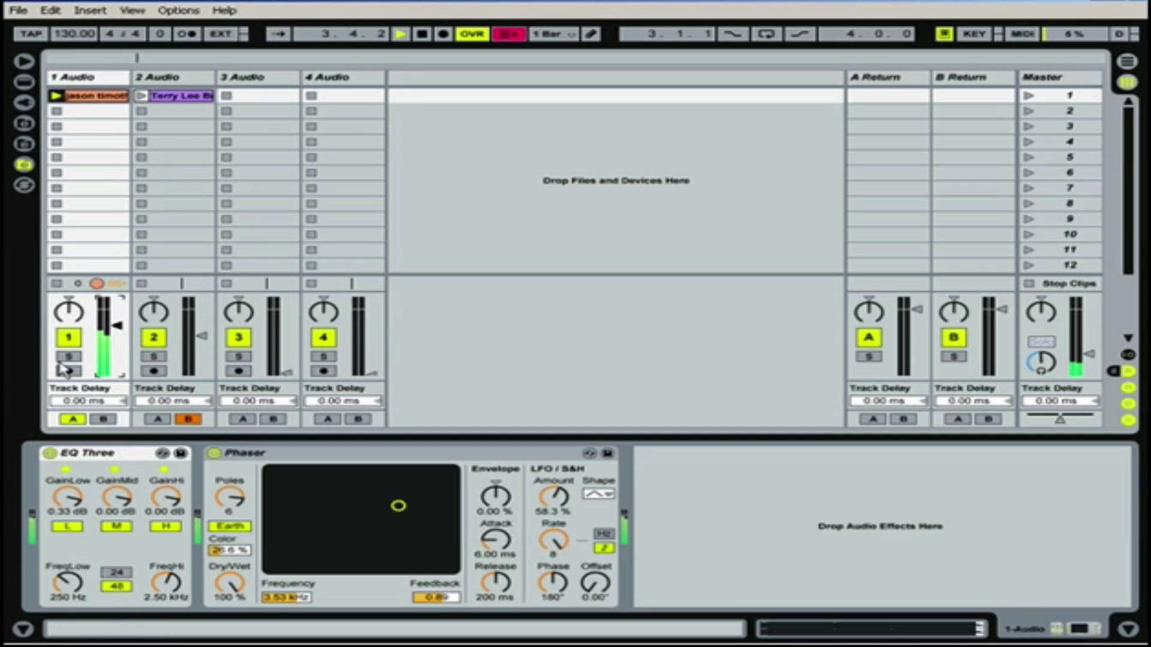
key(0)
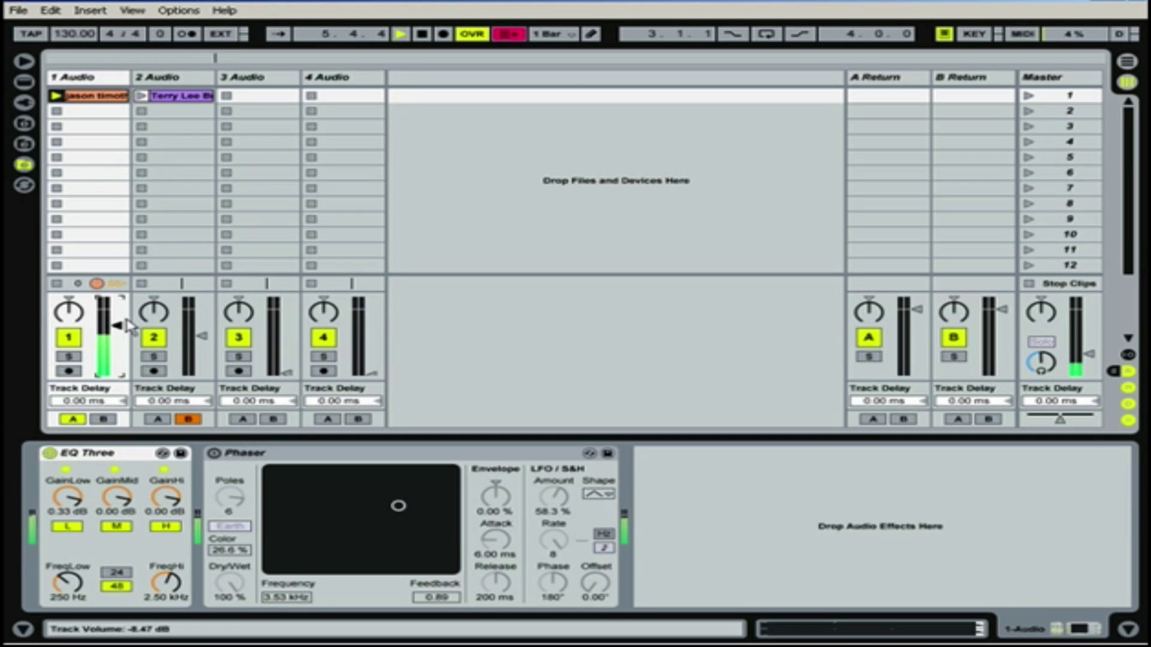
drag(120, 332, 120, 325)
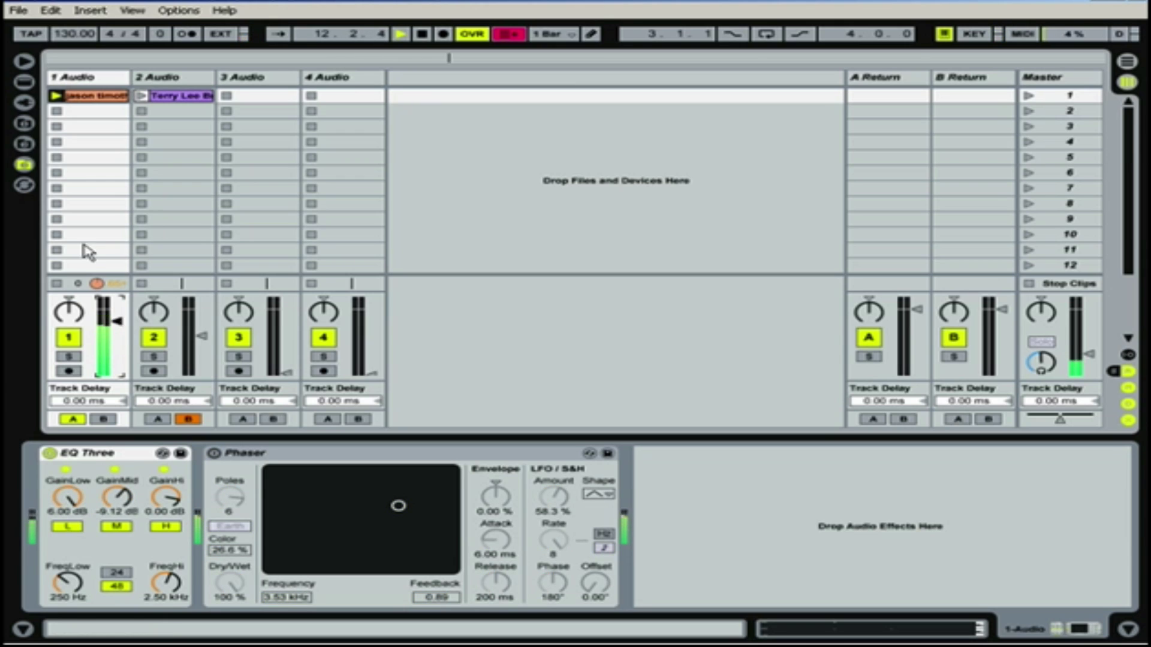
Stop playback, adjust EQ Three's low gain, set track 2 to -4.77 dB, and relaunch track 1's clip.
click(423, 35)
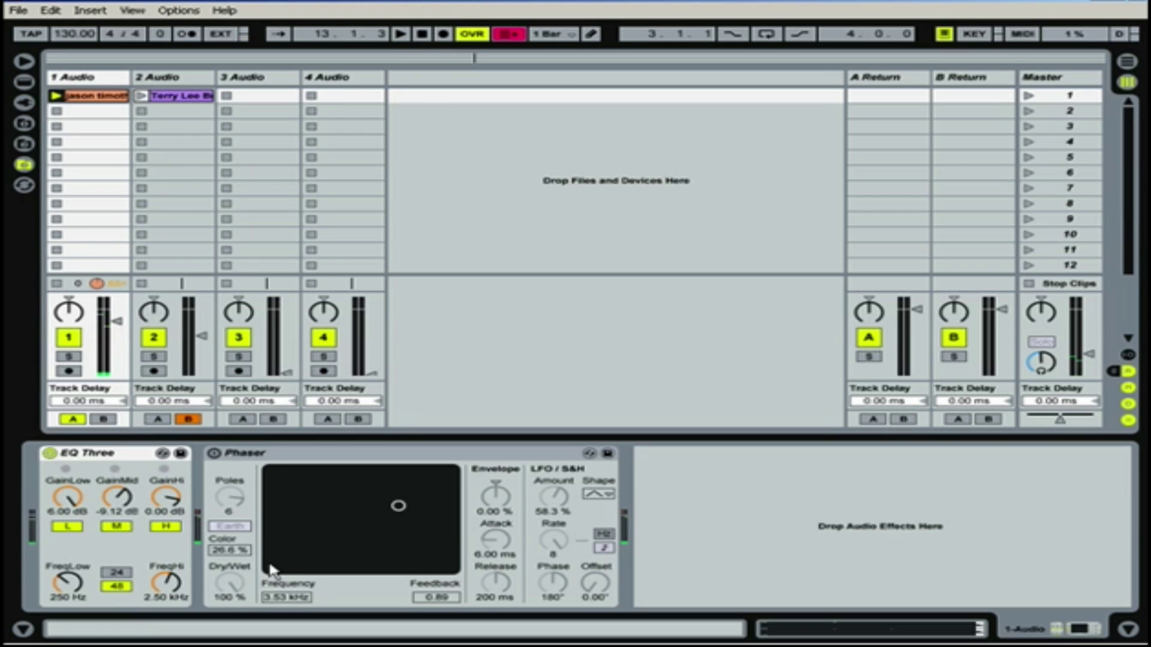
drag(78, 500, 78, 512)
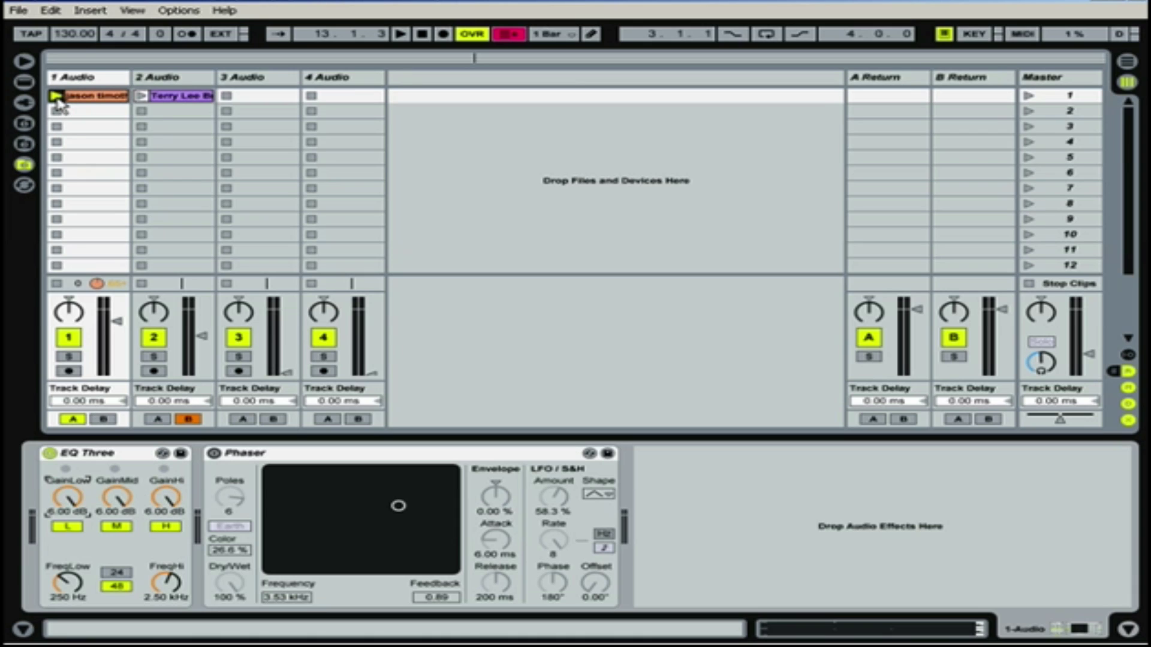
drag(202, 337, 202, 322)
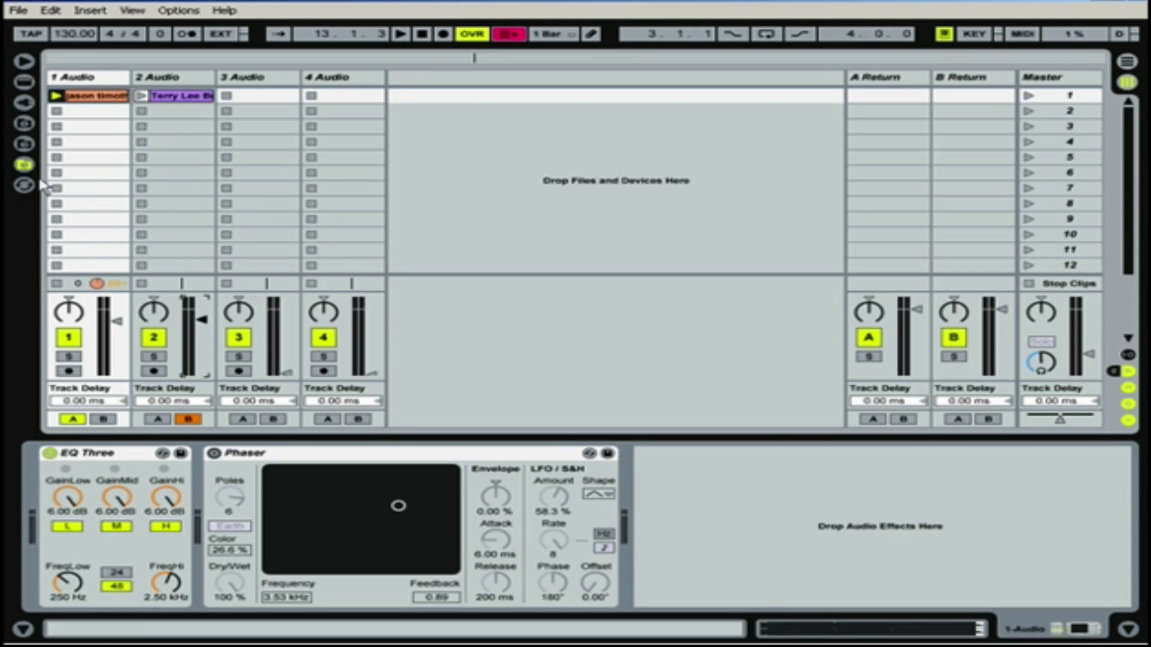
click(55, 95)
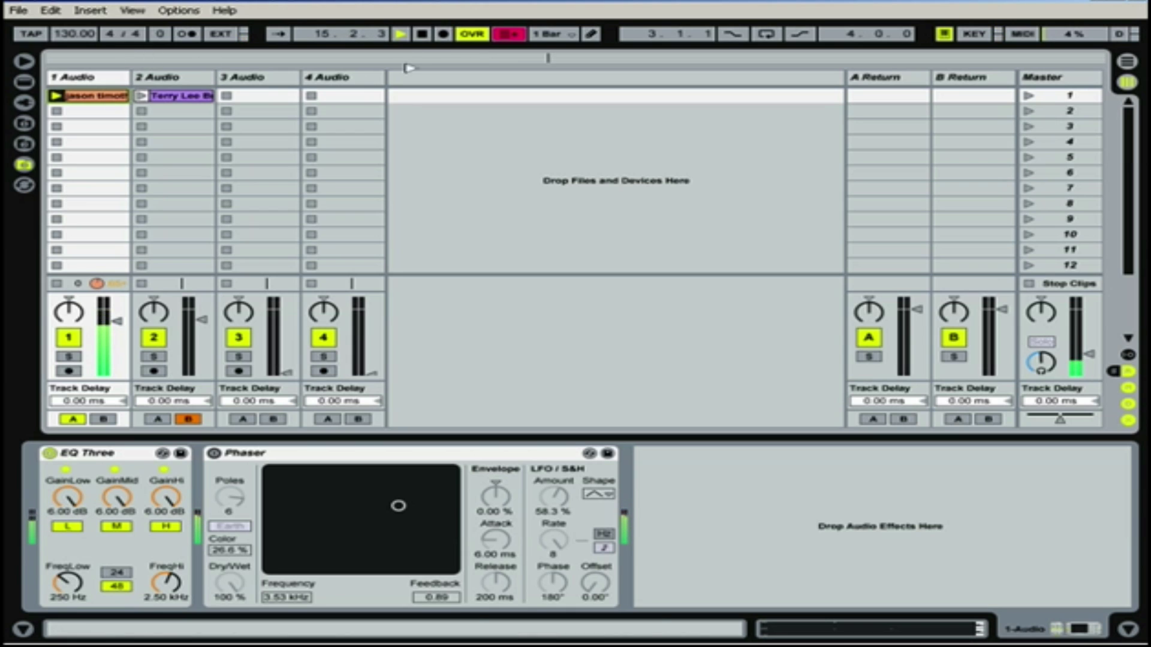
Stop playback and open track 1's clip view, warped at 127.99 BPM, looping bars 33–249.
click(422, 36)
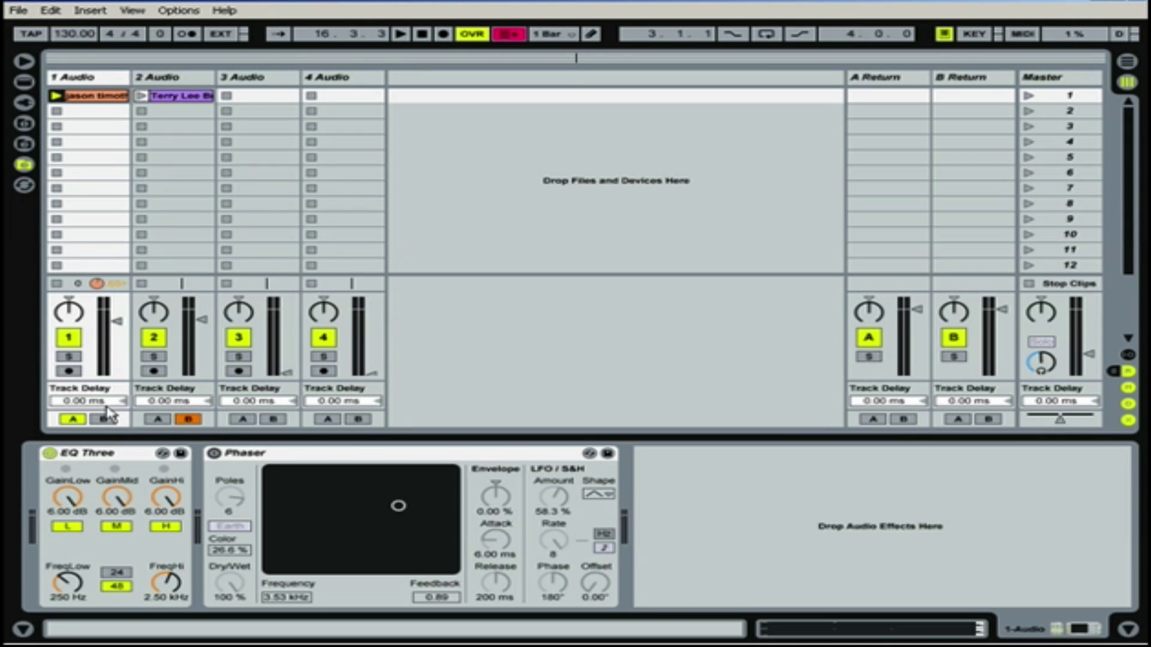
double_click(84, 95)
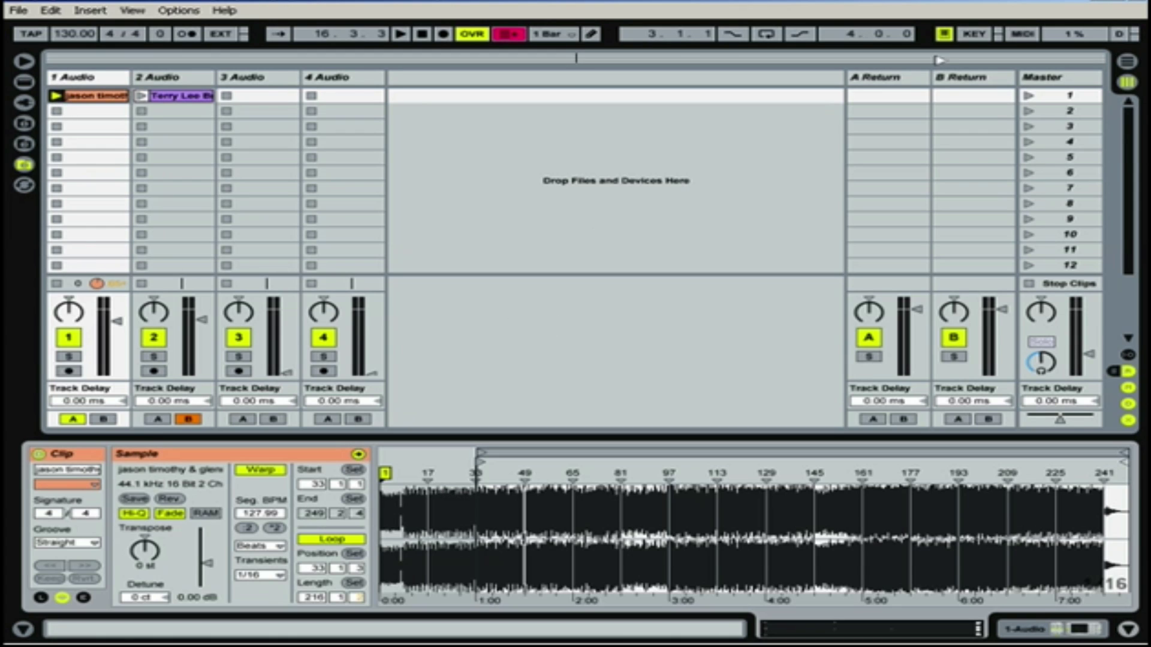
Key-map the clip's loop Position and Length Set buttons, then turn key mapping off.
click(1024, 35)
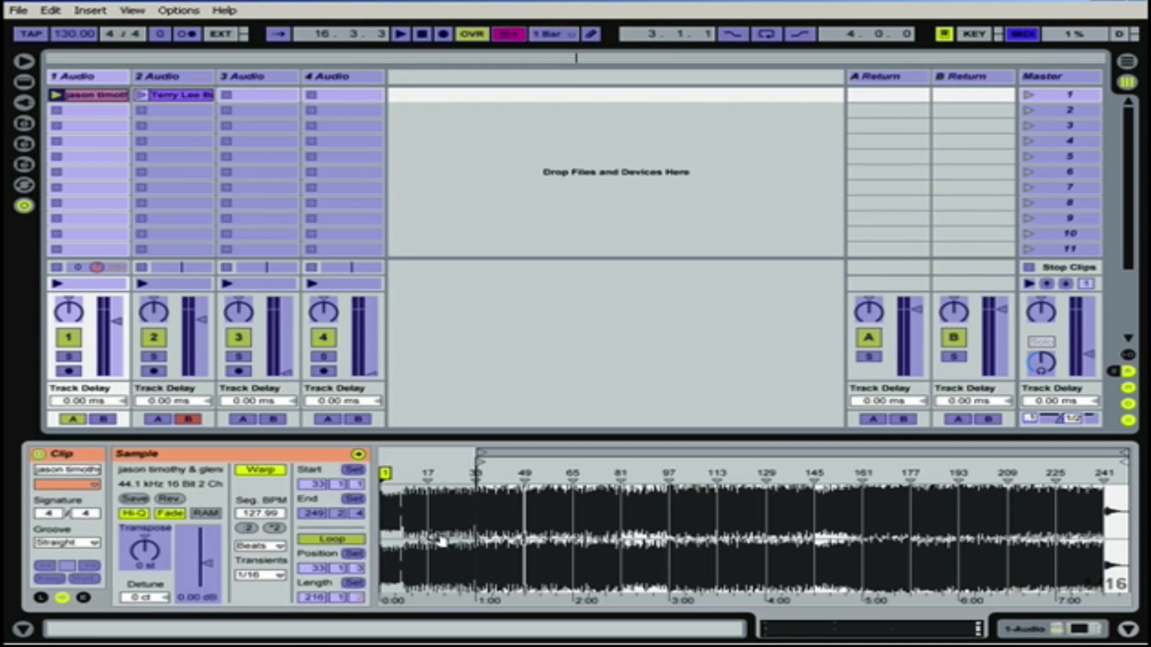
click(972, 34)
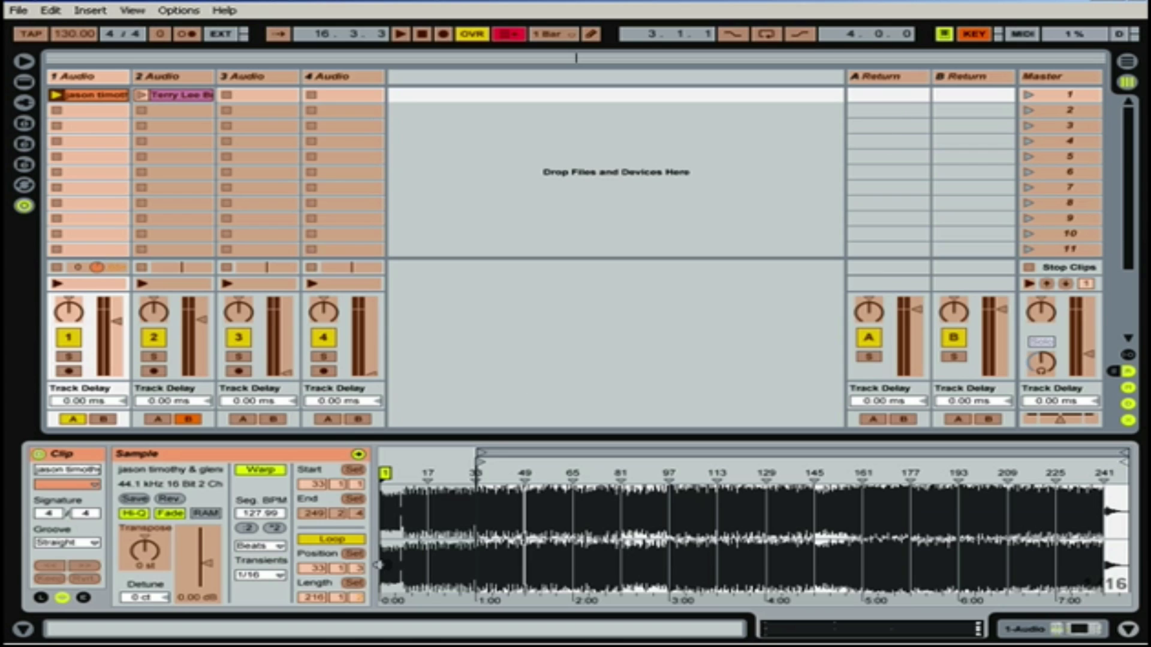
click(354, 554)
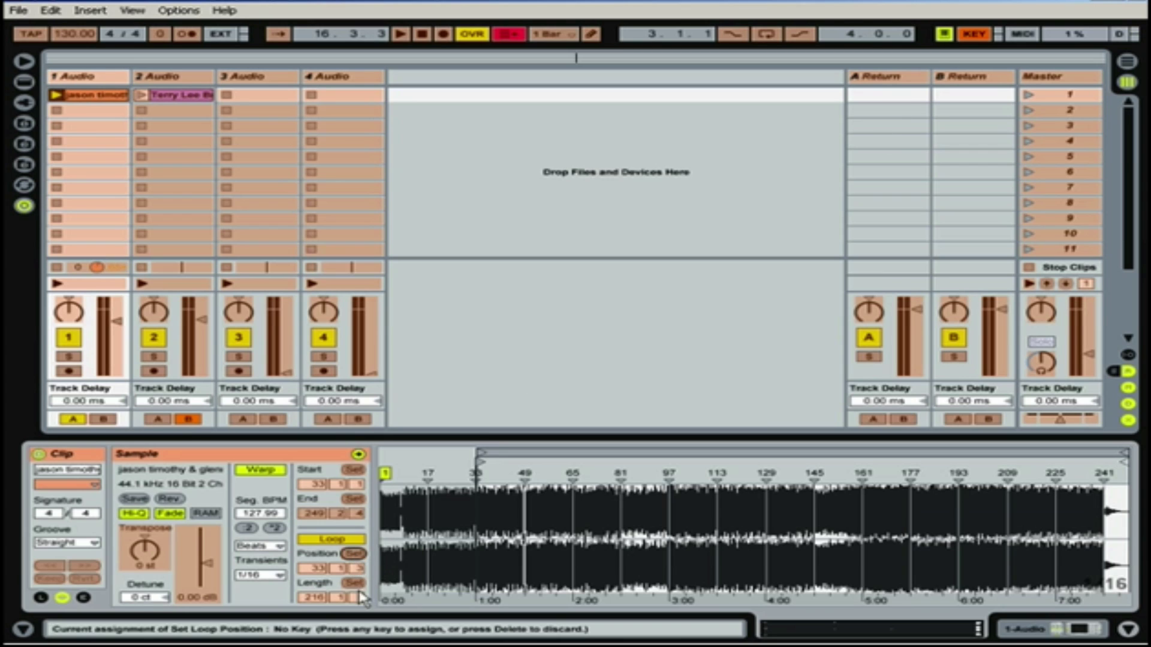
click(354, 583)
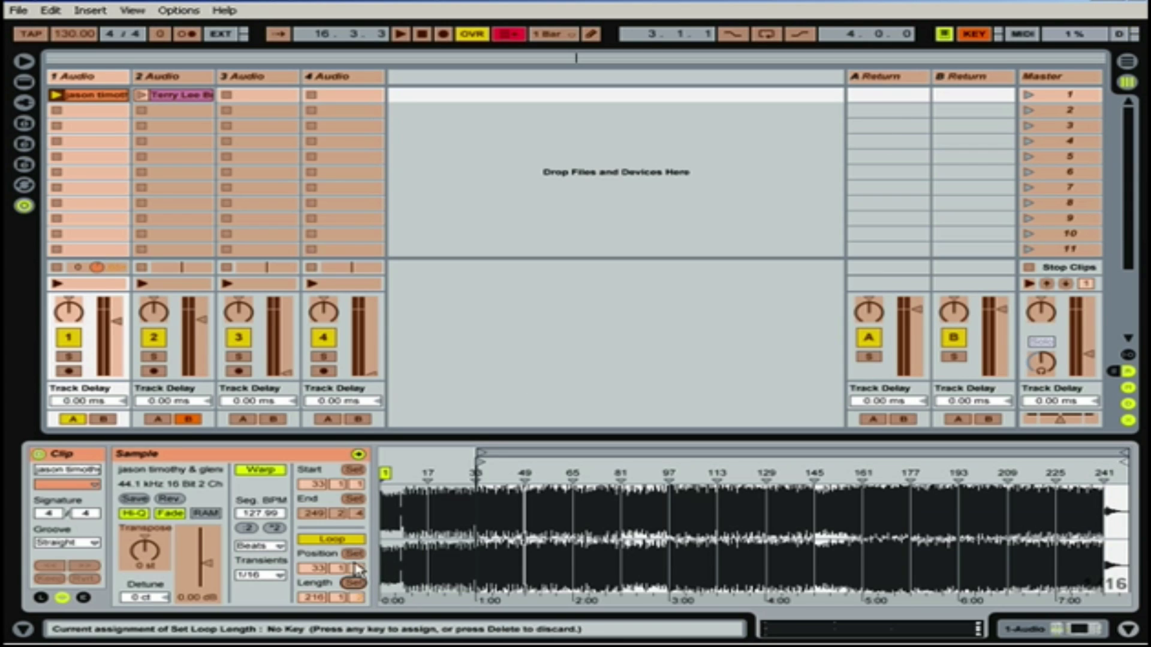
click(974, 34)
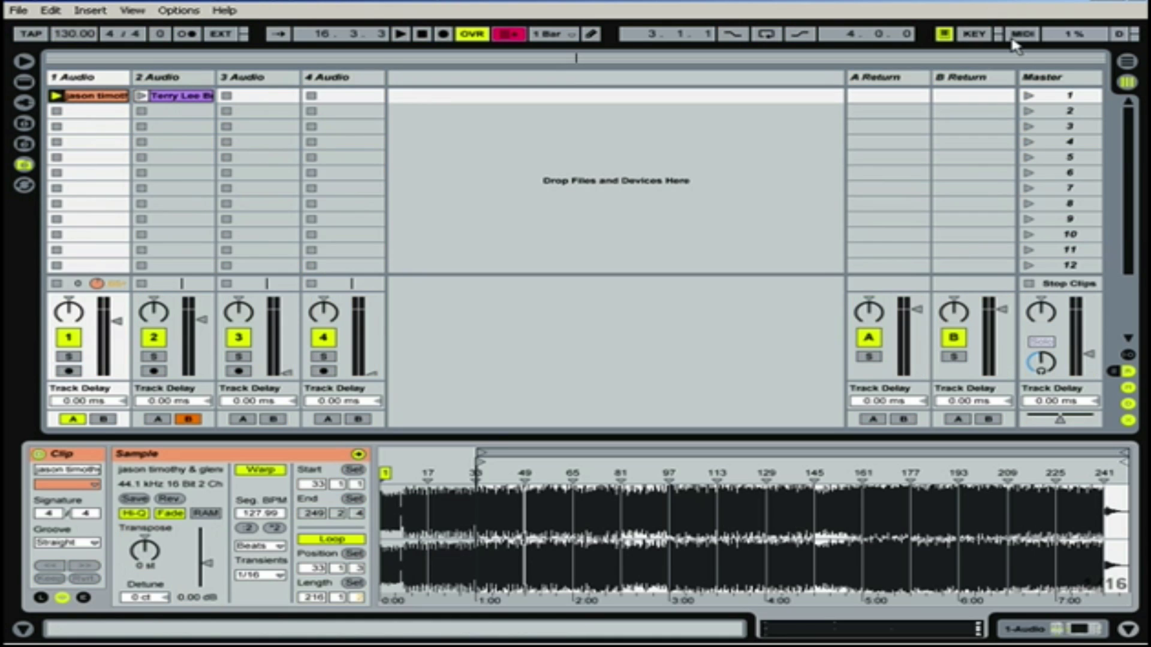
While playing, raise master volume to -19.3 dB and reset the loop to start at bar 49, then stop.
click(55, 96)
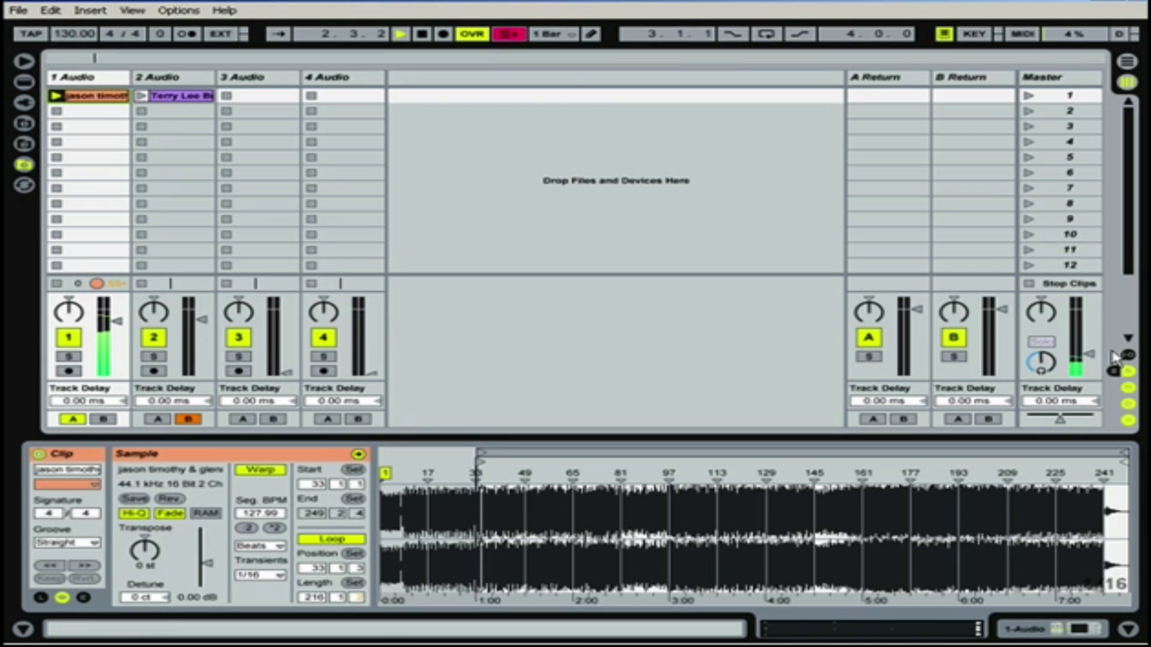
drag(1090, 353, 1090, 344)
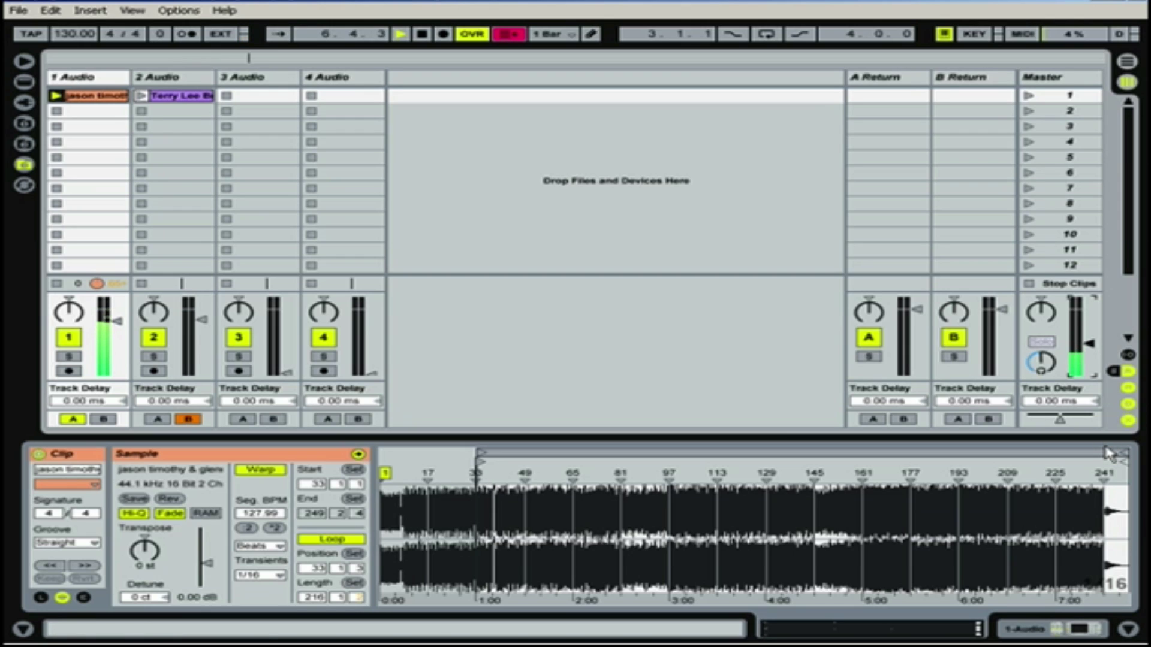
click(354, 554)
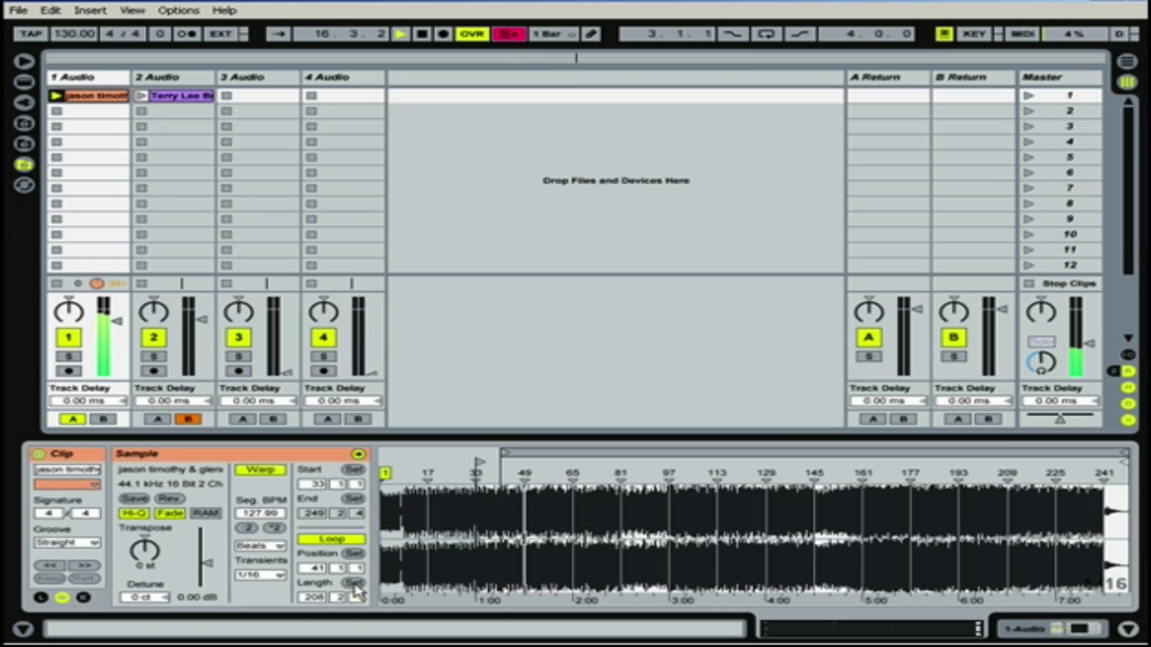
click(355, 585)
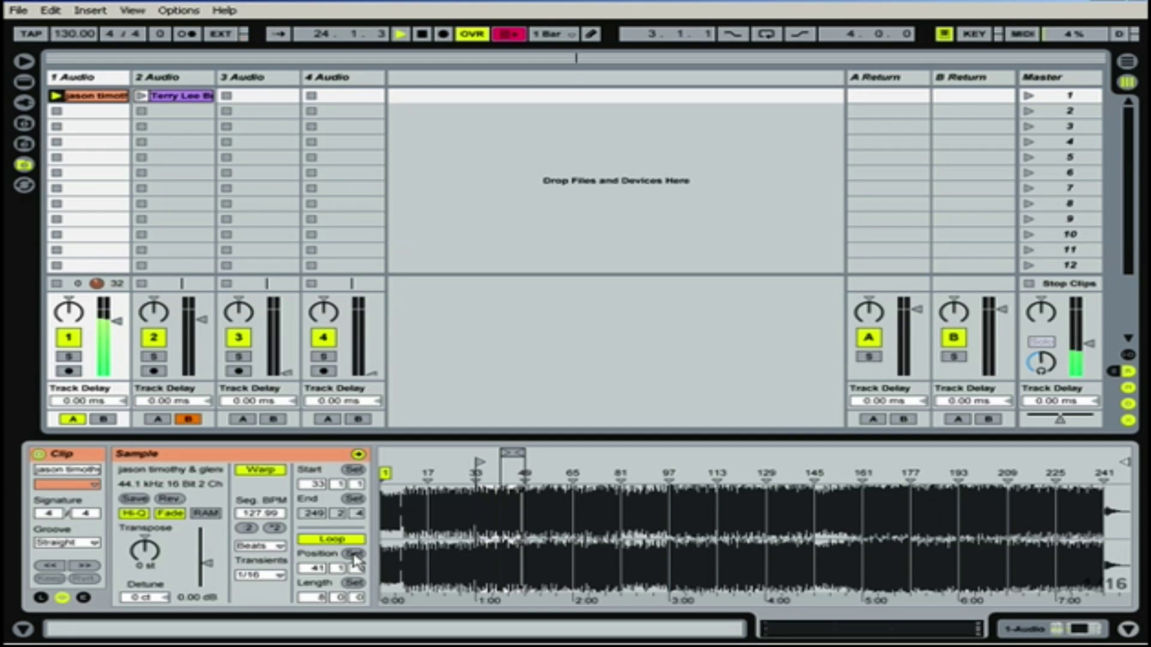
click(354, 558)
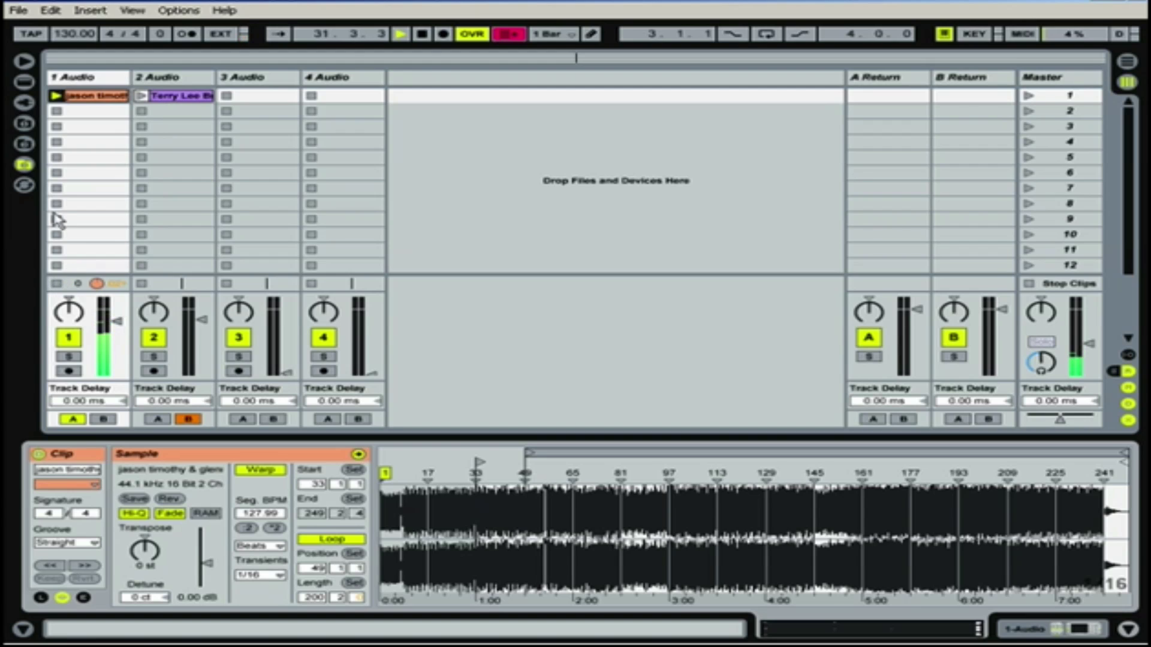
click(423, 35)
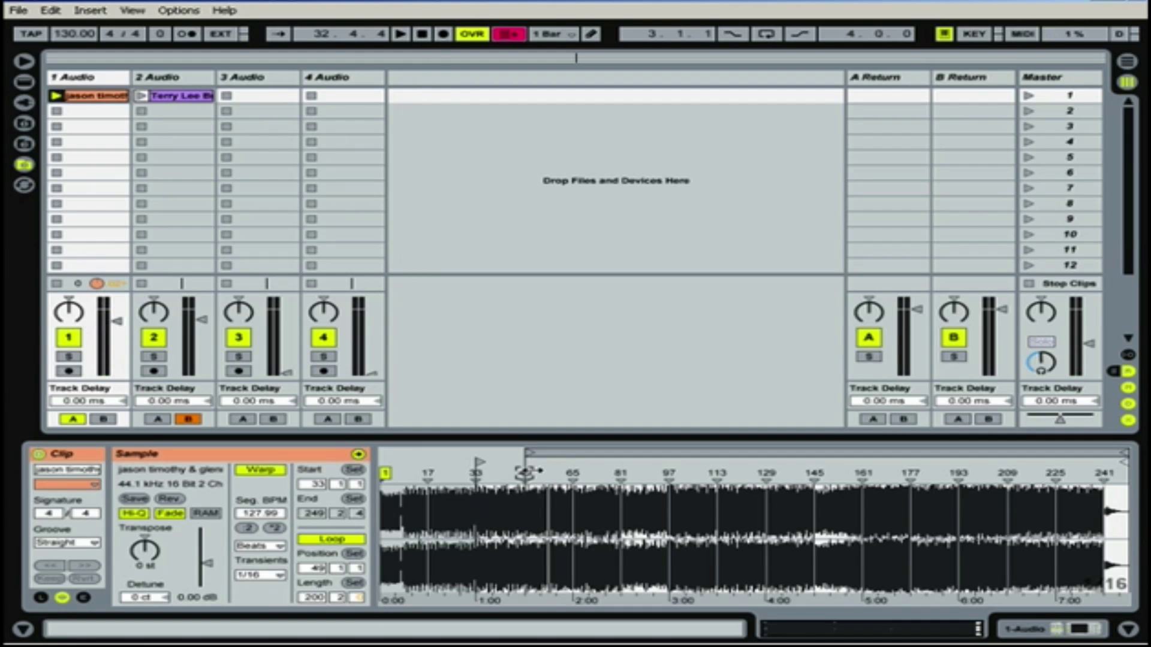